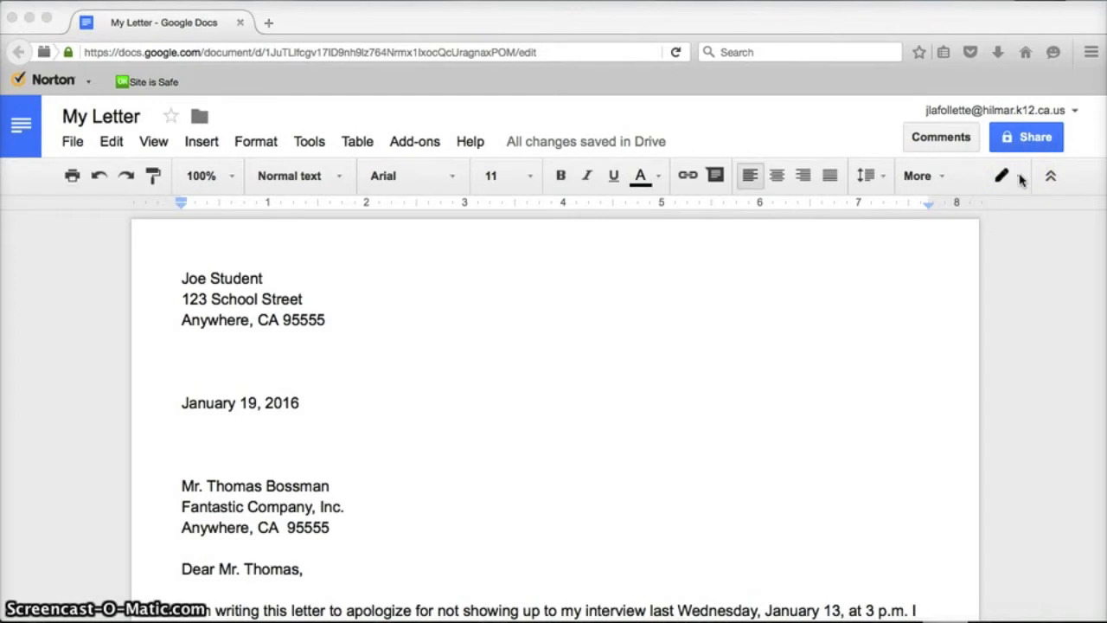
# Switch the document to Viewing mode and look through the letter as a final document.
pyautogui.click(1020, 179)
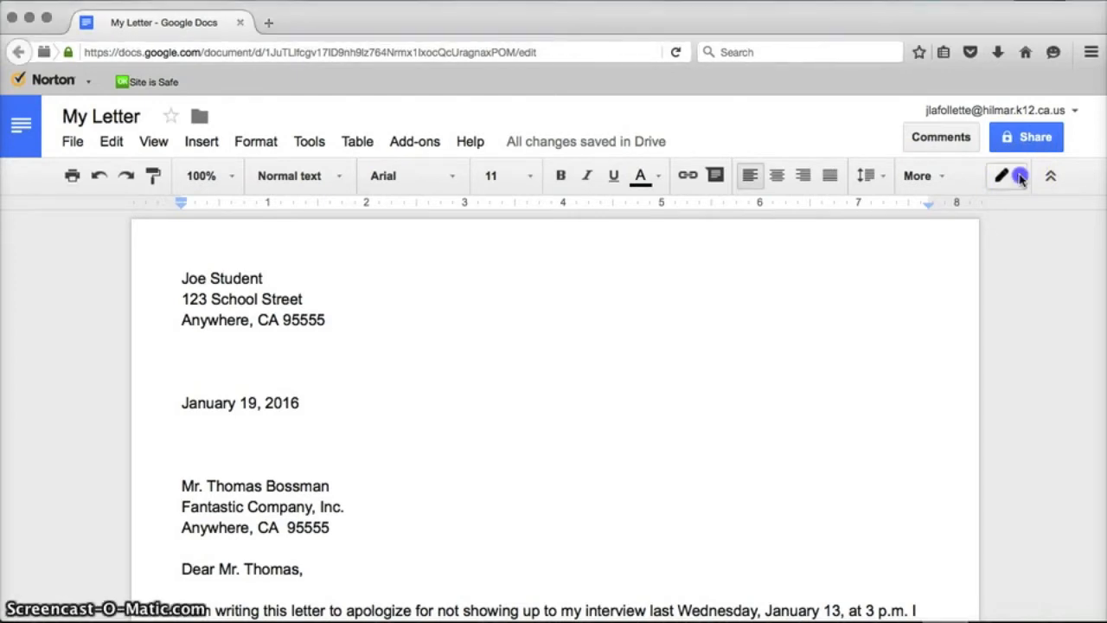
pyautogui.click(1021, 179)
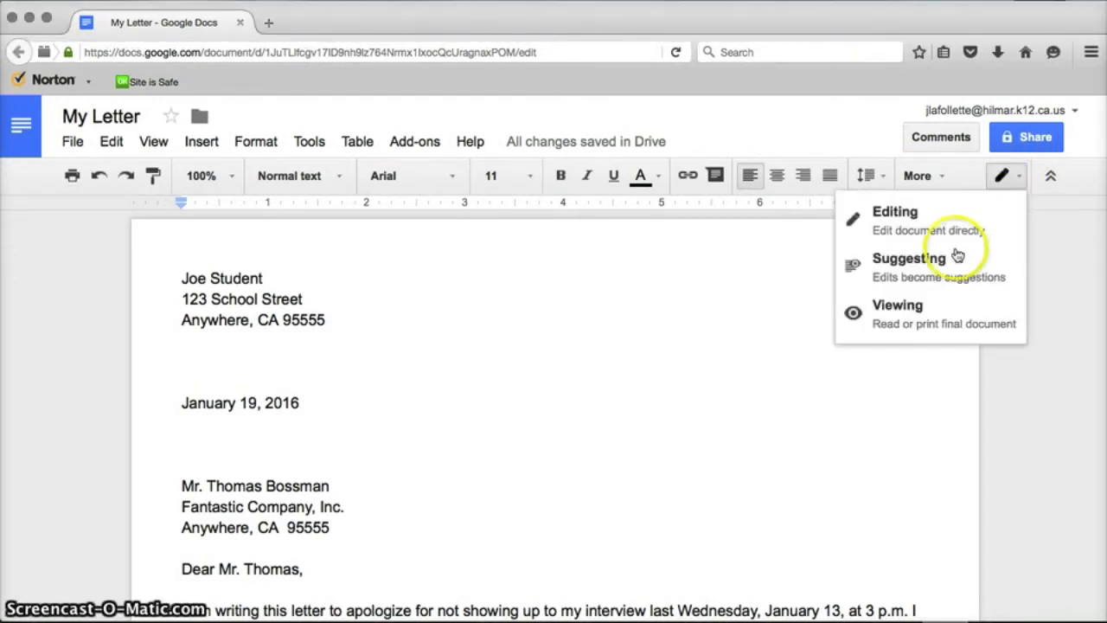
pyautogui.click(941, 310)
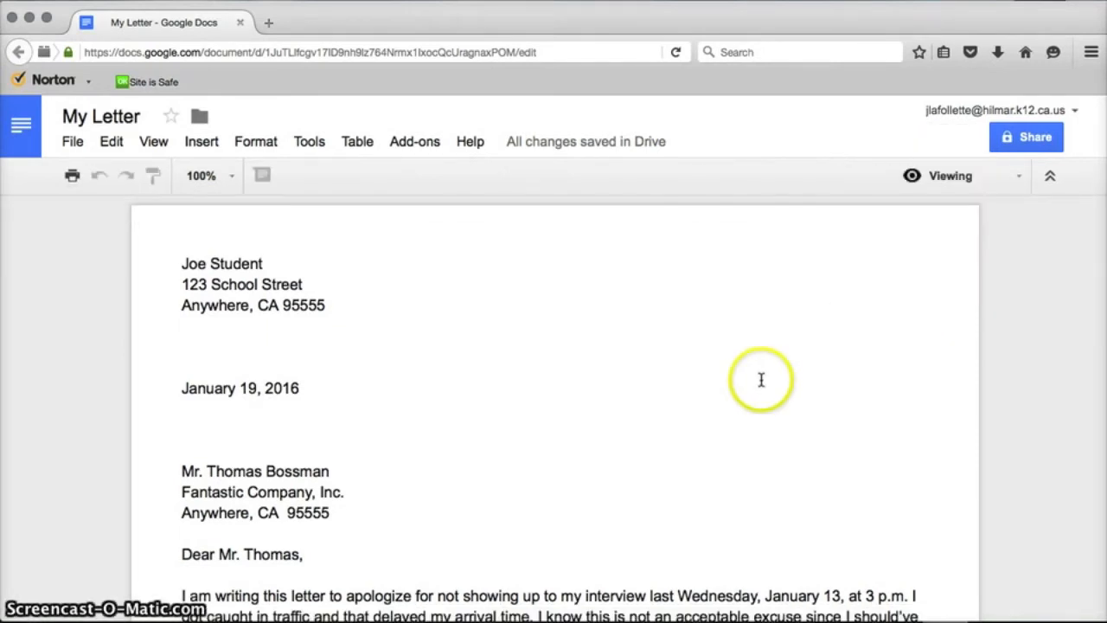
pyautogui.scroll(-10, 761, 379)
pyautogui.scroll(10, 759, 378)
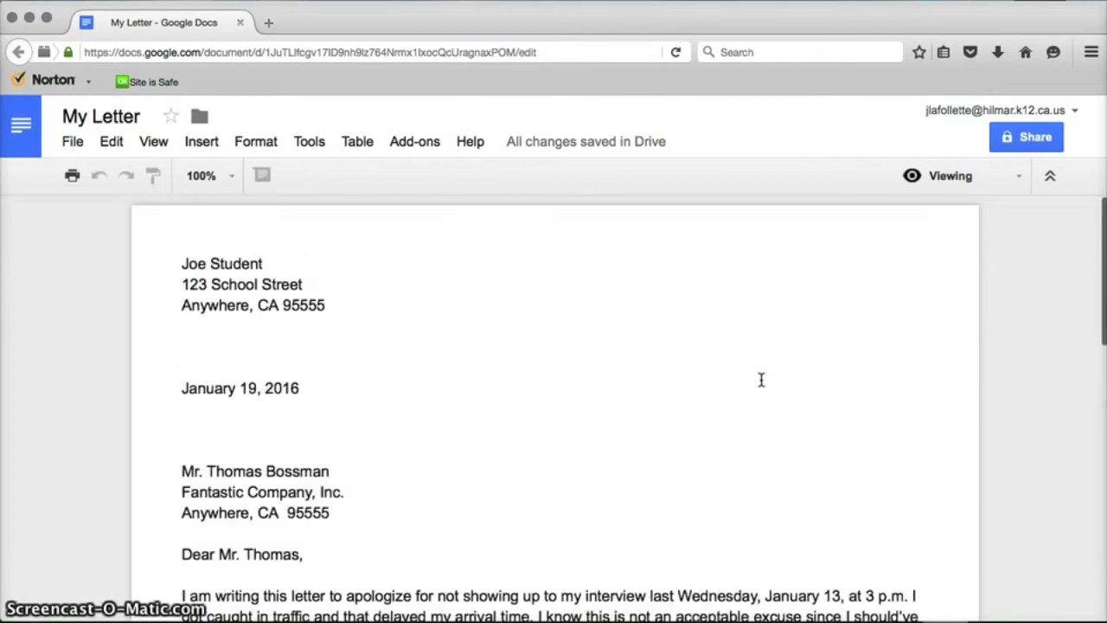
# Switch the document to Suggesting mode so that edits become suggestions.
pyautogui.click(951, 182)
pyautogui.click(967, 259)
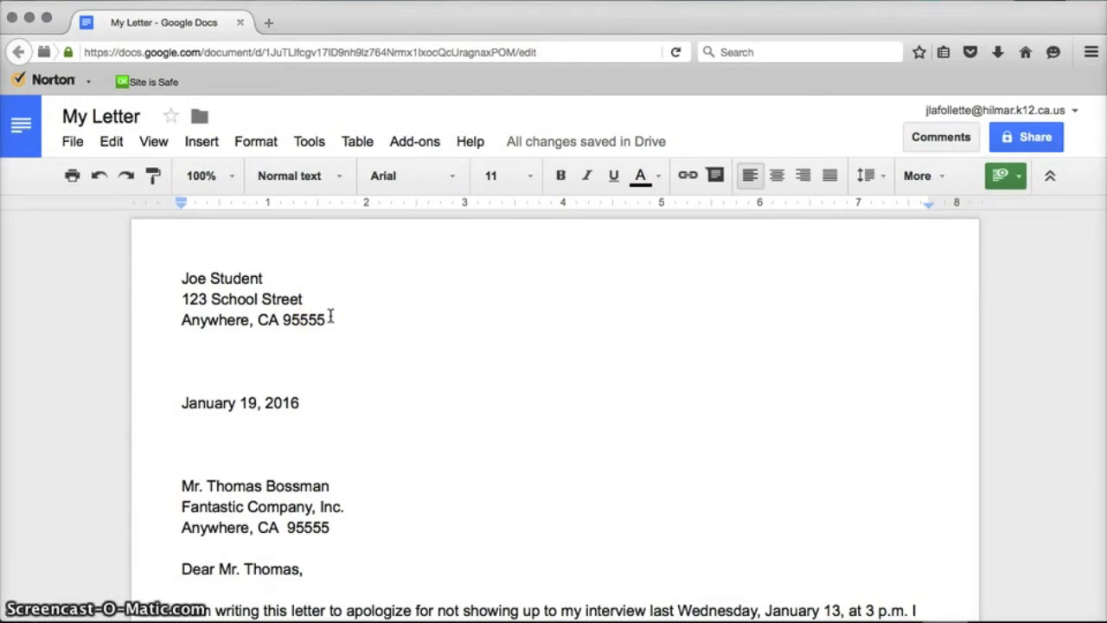
pyautogui.click(469, 392)
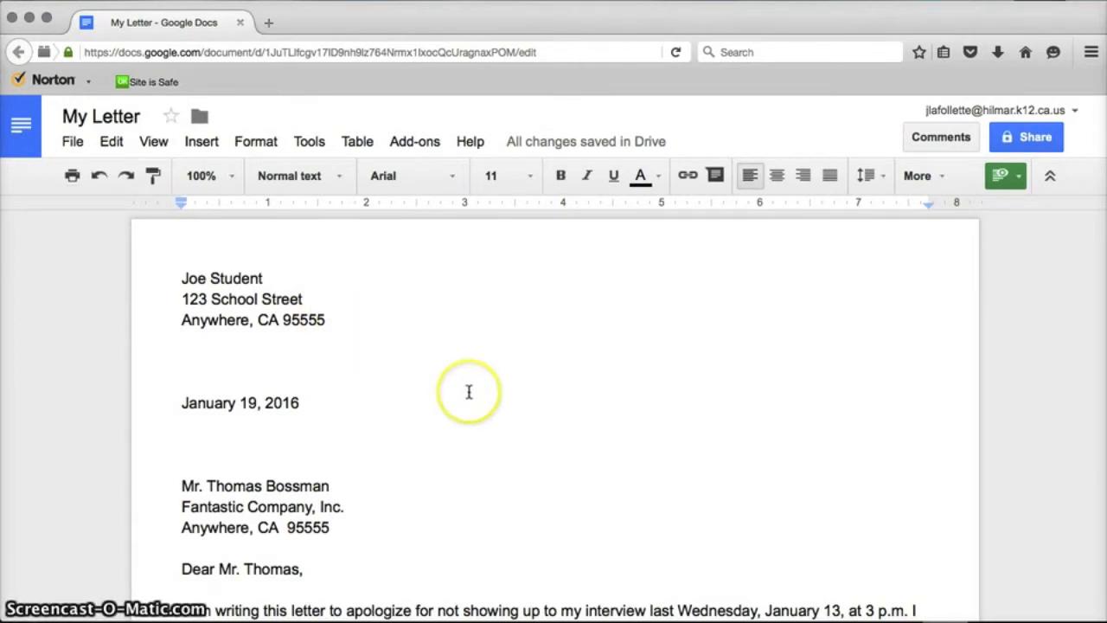
# Suggest an extra space between the state and the zip code in the sender's address.
pyautogui.scroll(-1, 468, 392)
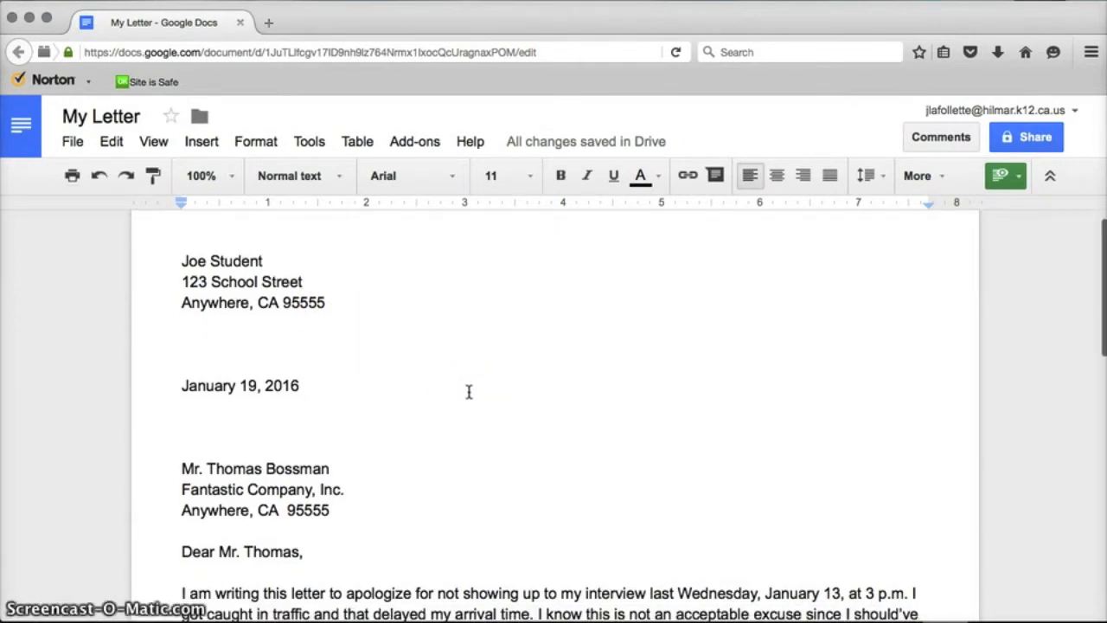
pyautogui.scroll(-1, 468, 392)
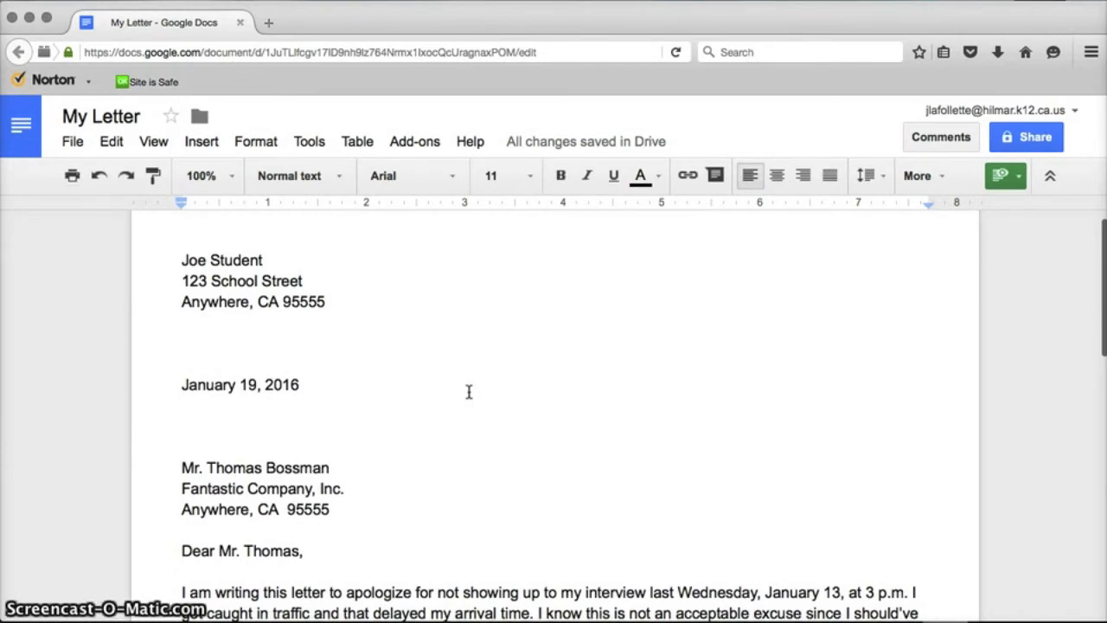
pyautogui.click(281, 303)
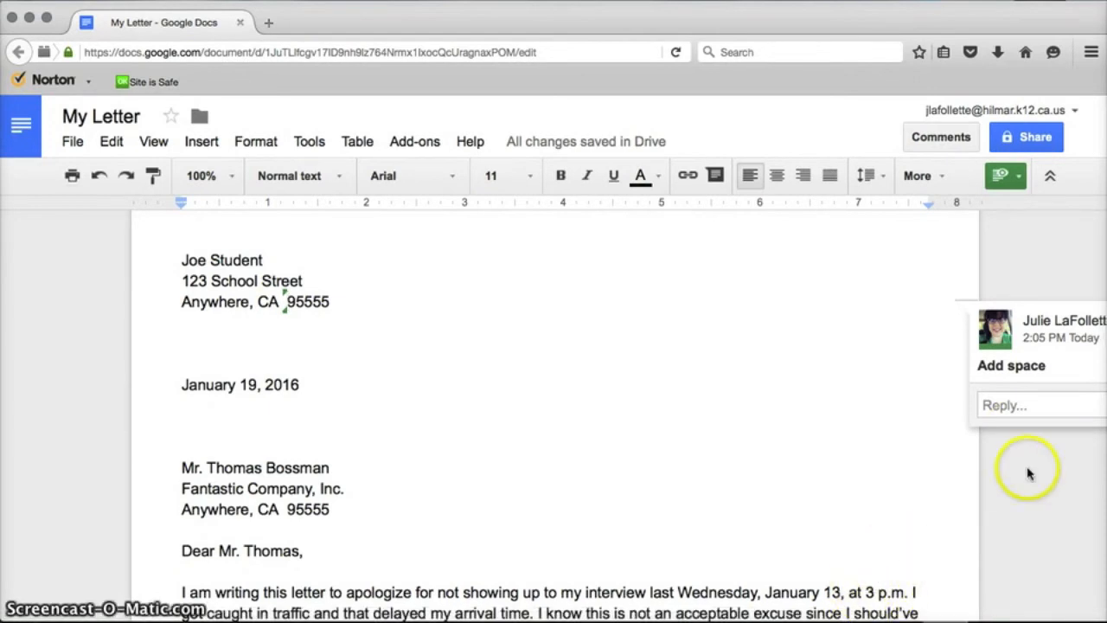
# Check the extra options available on the added-space suggestion without choosing any.
pyautogui.click(982, 407)
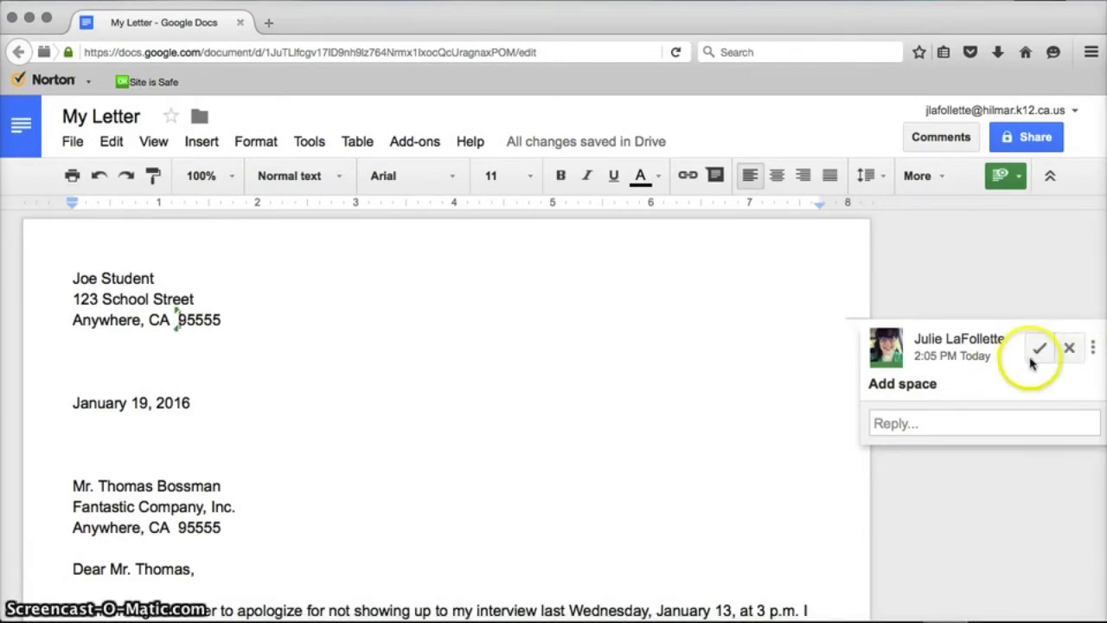
pyautogui.click(1094, 349)
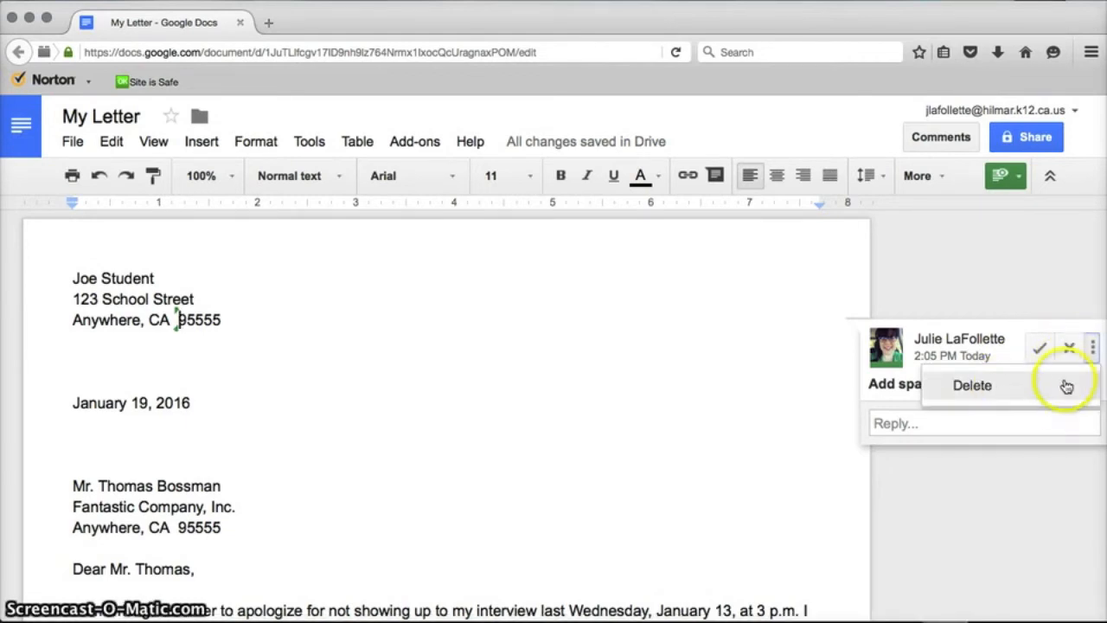
pyautogui.click(1093, 347)
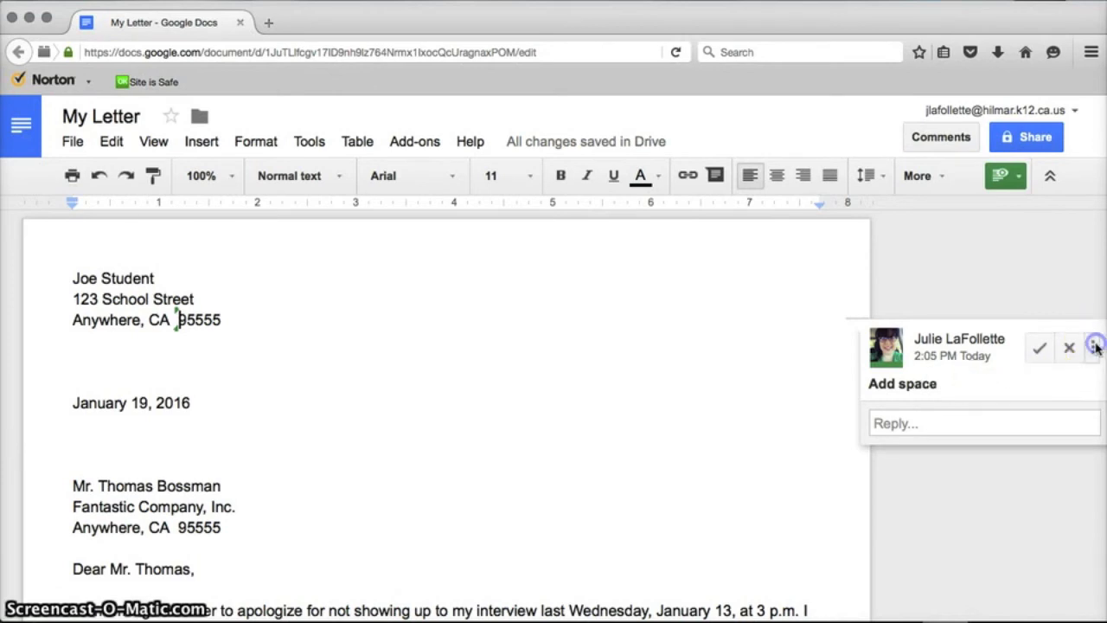
# Reply to the added-space suggestion with "There should be two spaces between the state and the zip code.".
pyautogui.click(926, 416)
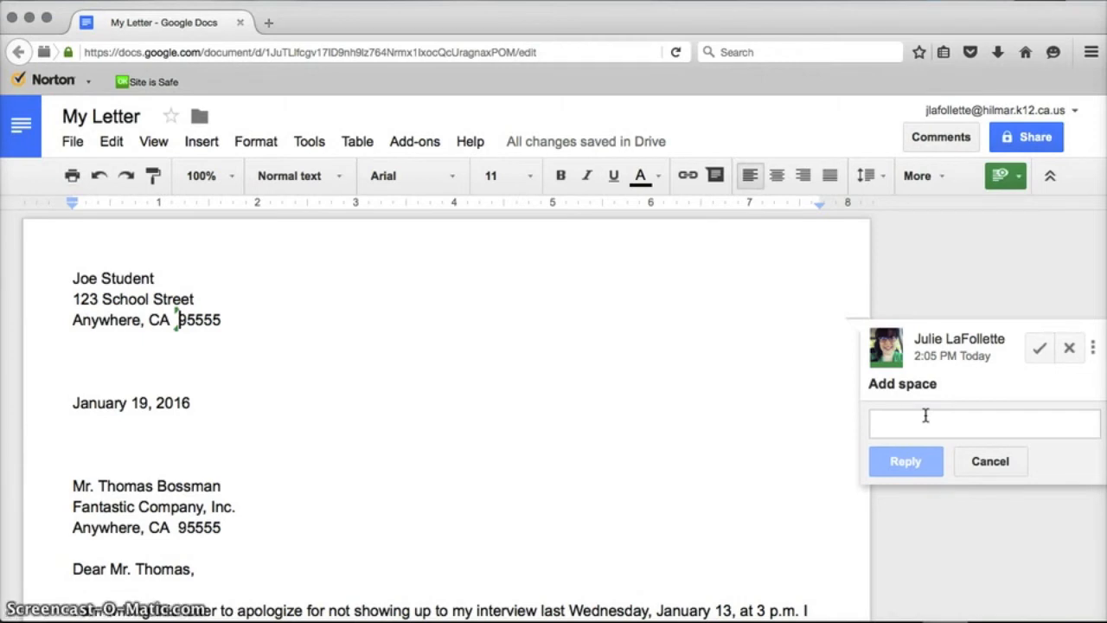
pyautogui.write('There should b')
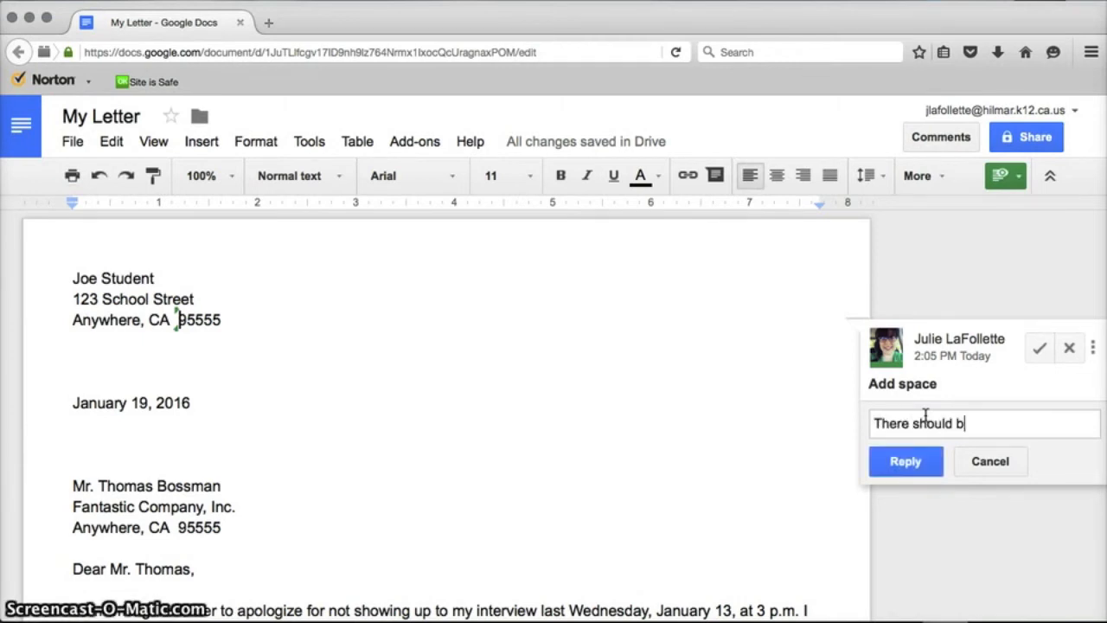
pyautogui.write('e two spaces bet')
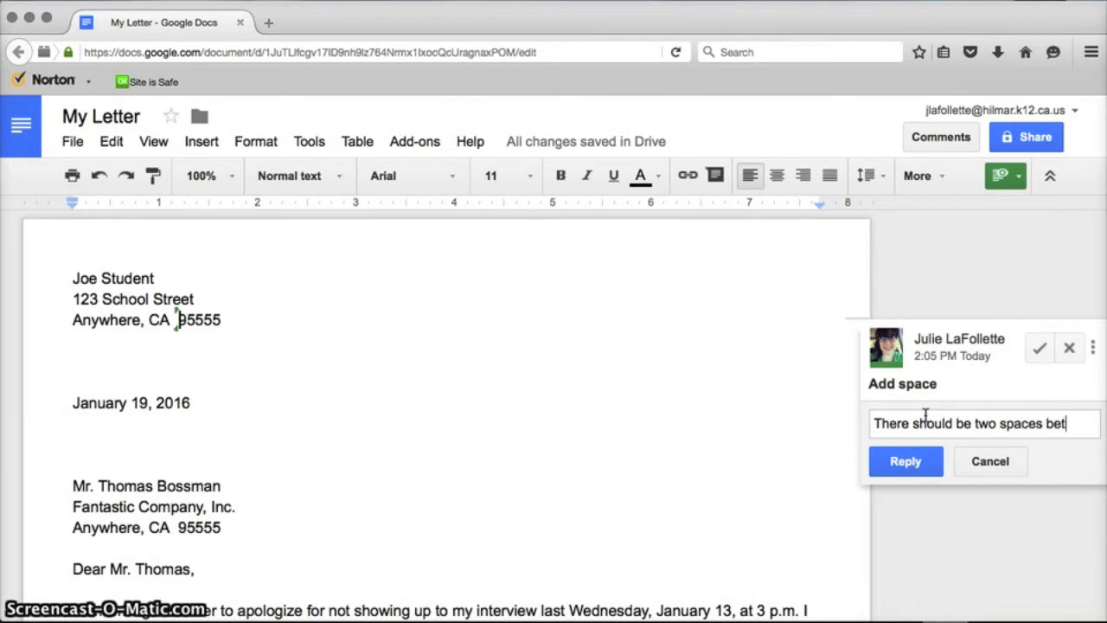
pyautogui.write('ween the state and ')
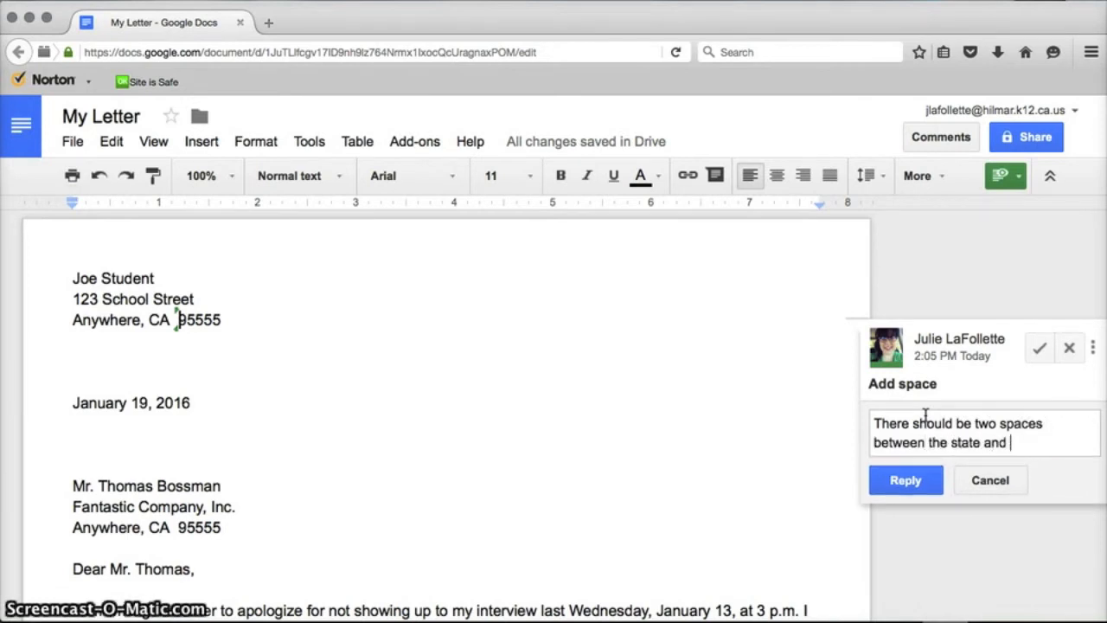
pyautogui.write('the zip code.')
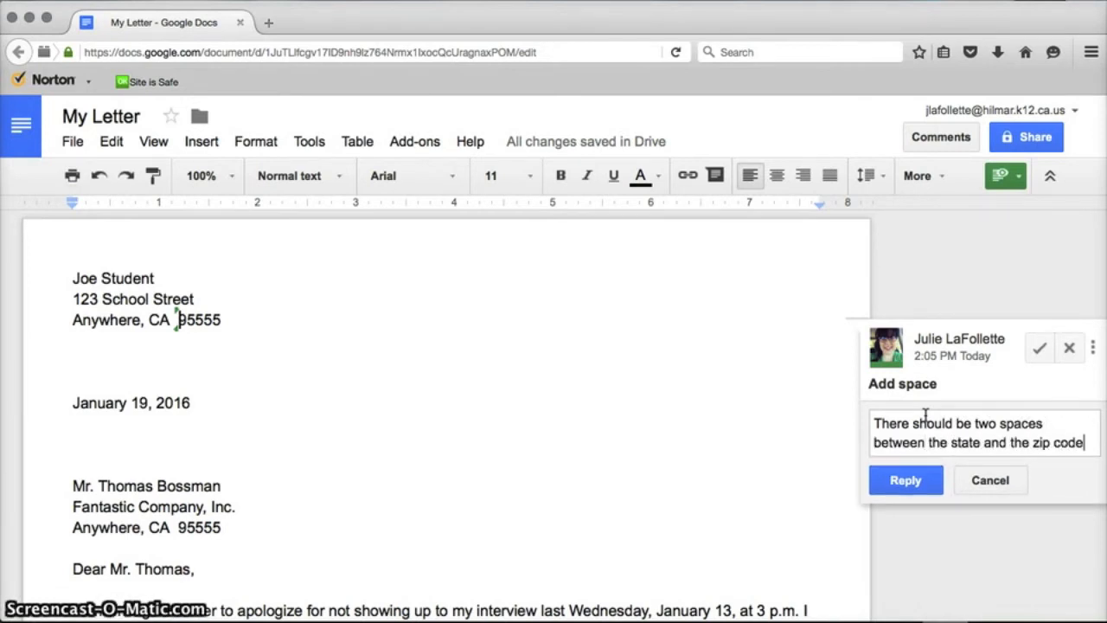
pyautogui.click(905, 478)
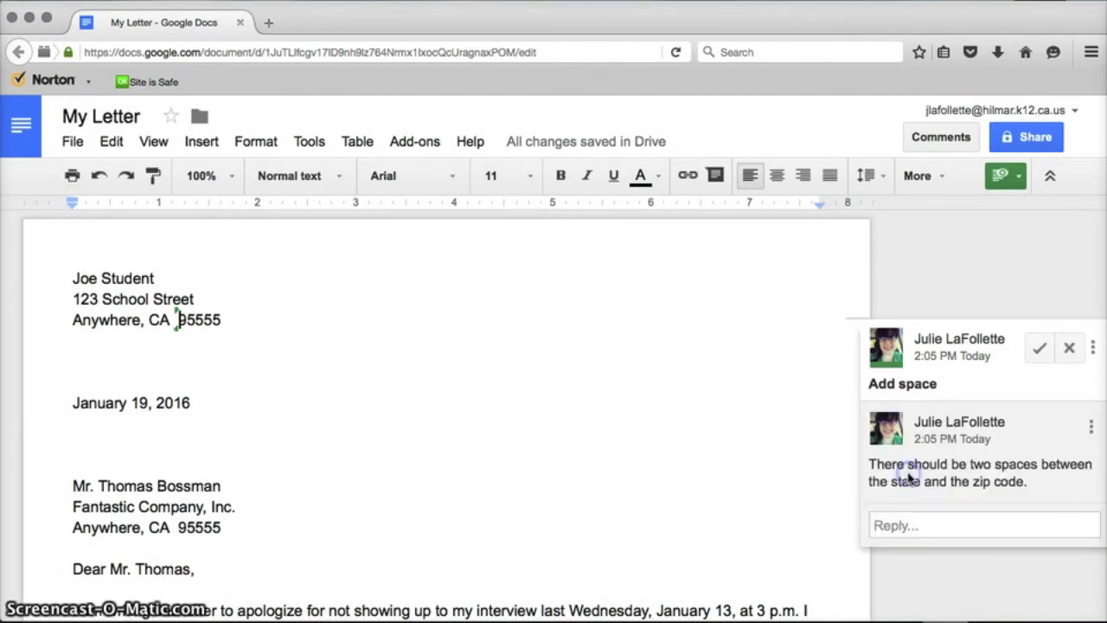
# Suggest replacing the comma at the end of the letter's salutation with a colon.
pyautogui.scroll(-5, 346, 389)
pyautogui.click(205, 339)
pyautogui.press('BackSpace')
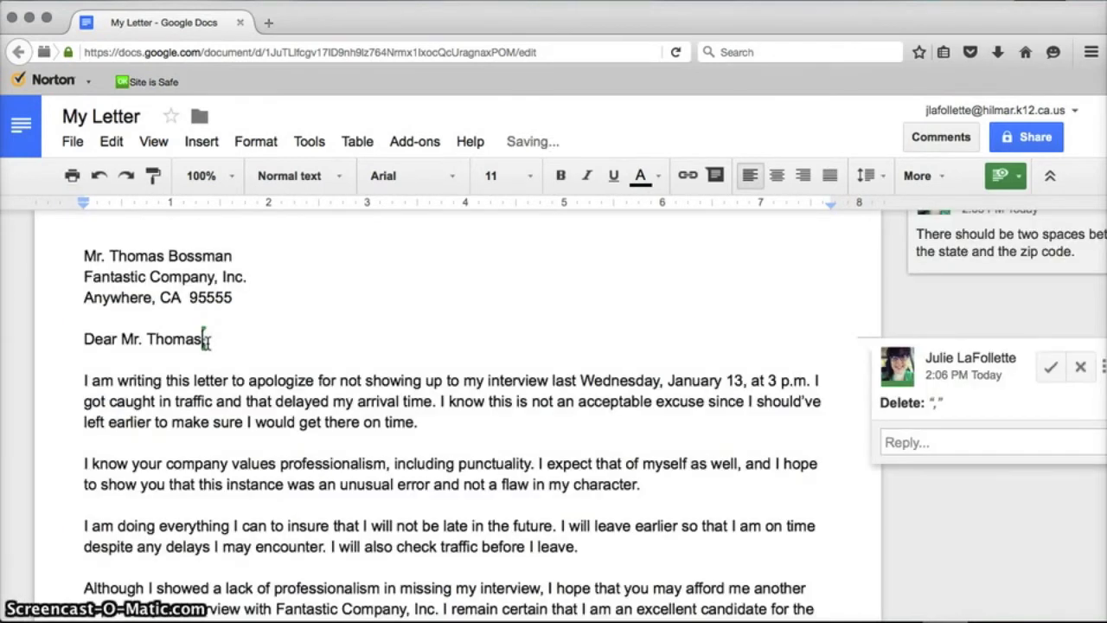
pyautogui.write(':')
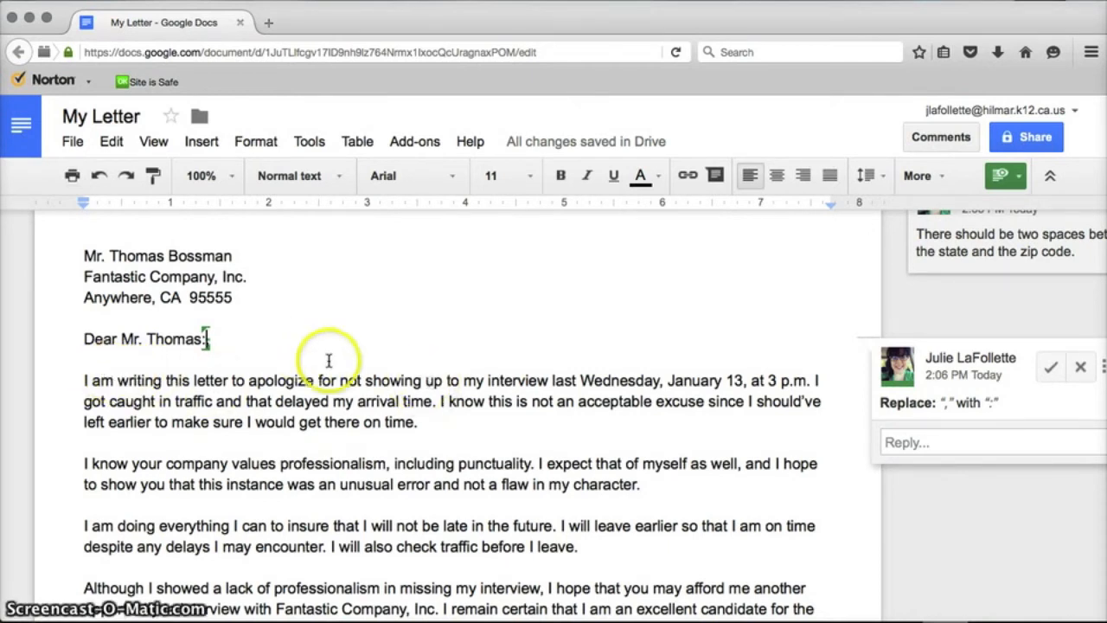
# Suggest replacing "showing up to" with "arriving on time for" in the first sentence of the letter's body.
pyautogui.moveTo(364, 380); pyautogui.dragTo(467, 383)
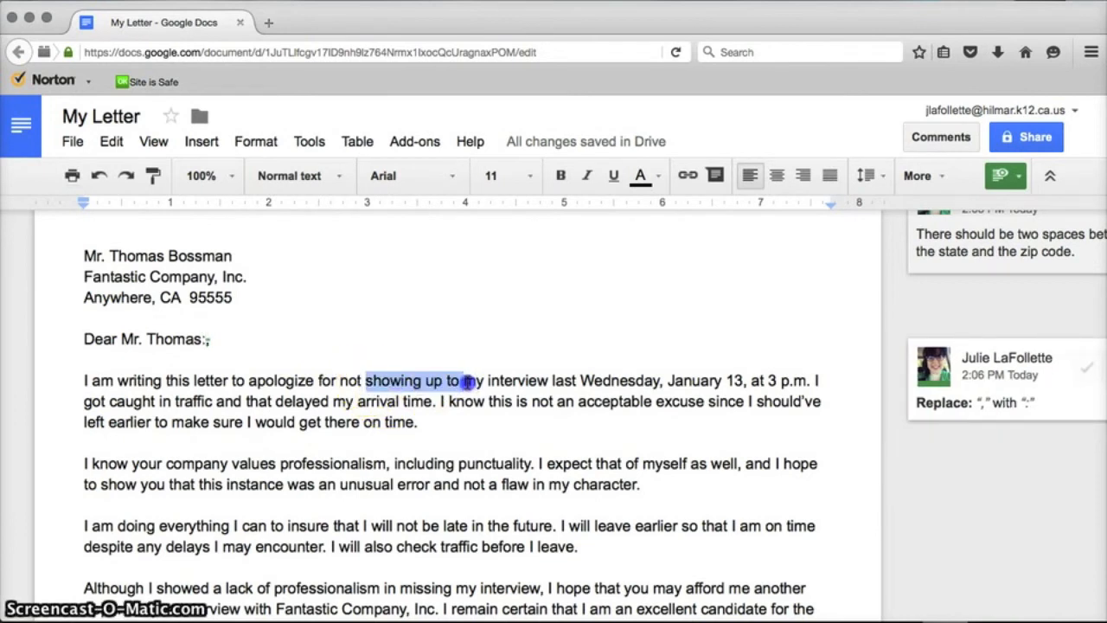
pyautogui.moveTo(467, 383); pyautogui.dragTo(467, 382)
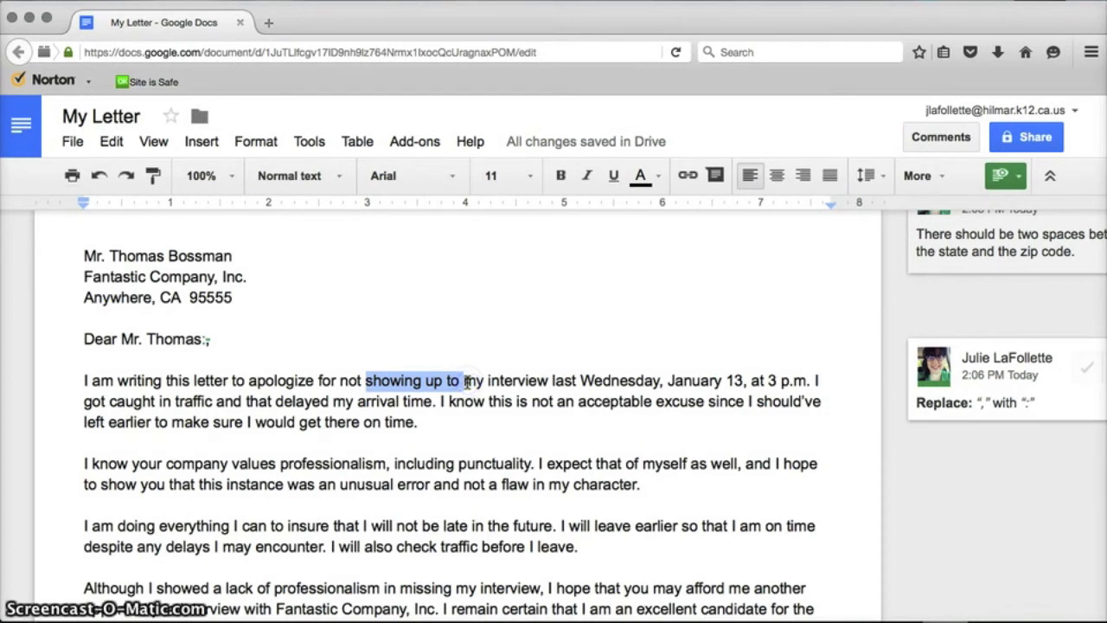
pyautogui.write('arriving on time ')
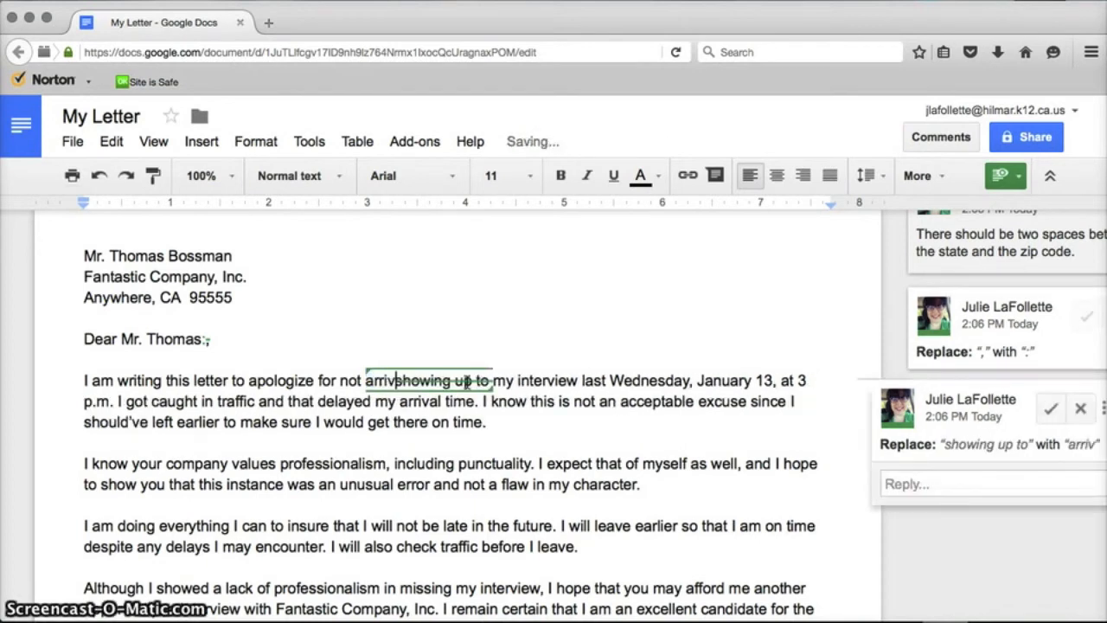
pyautogui.write('for')
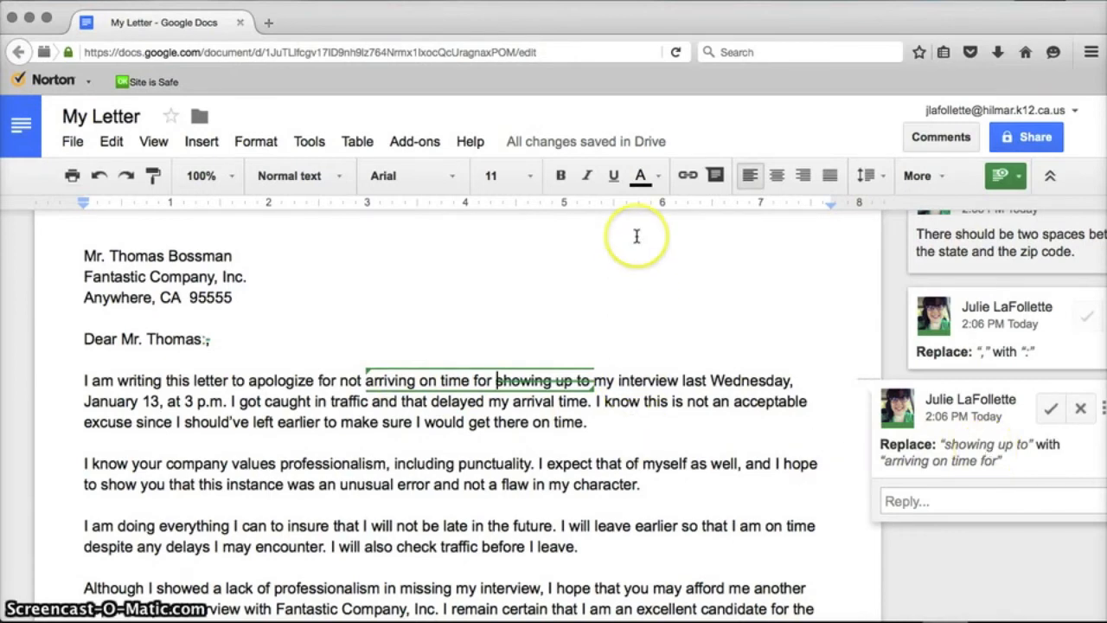
# Suggest three blank lines between "Sincerely," and the sender's name at the end of the letter.
pyautogui.scroll(-2, 637, 237)
pyautogui.scroll(1, 637, 236)
pyautogui.scroll(5, 636, 237)
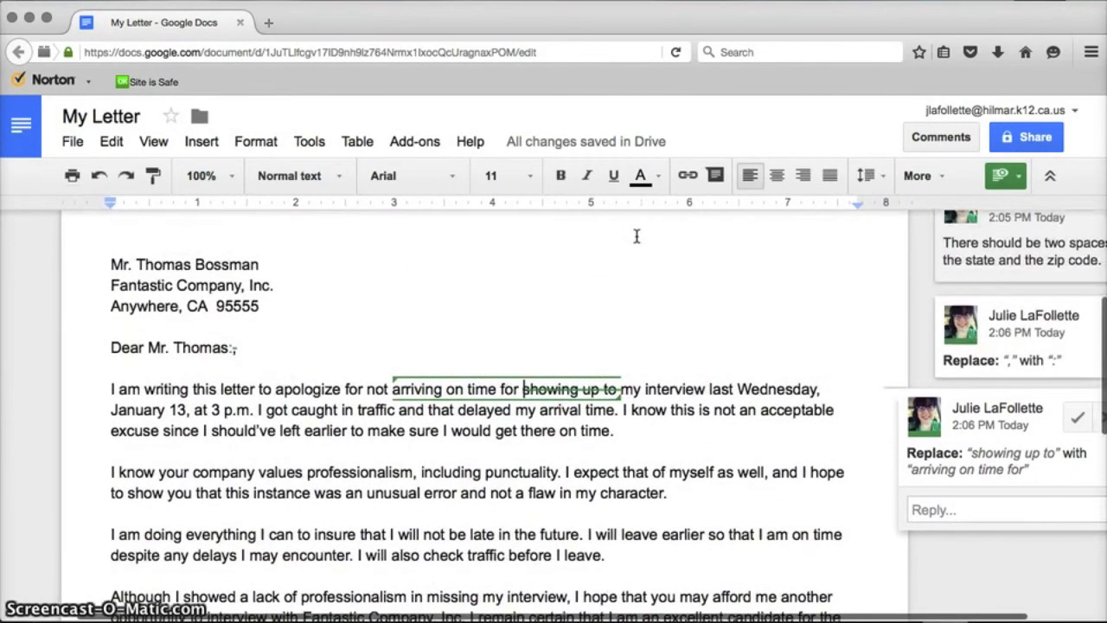
pyautogui.hscroll(2, 637, 236)
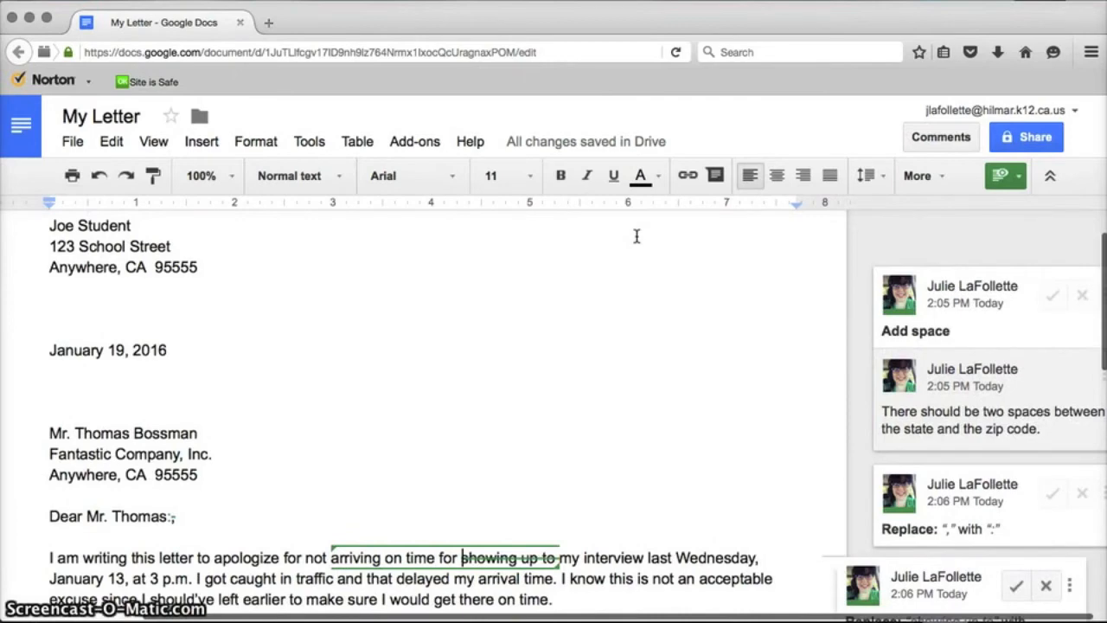
pyautogui.scroll(-10, 636, 236)
pyautogui.hscroll(-2, 637, 236)
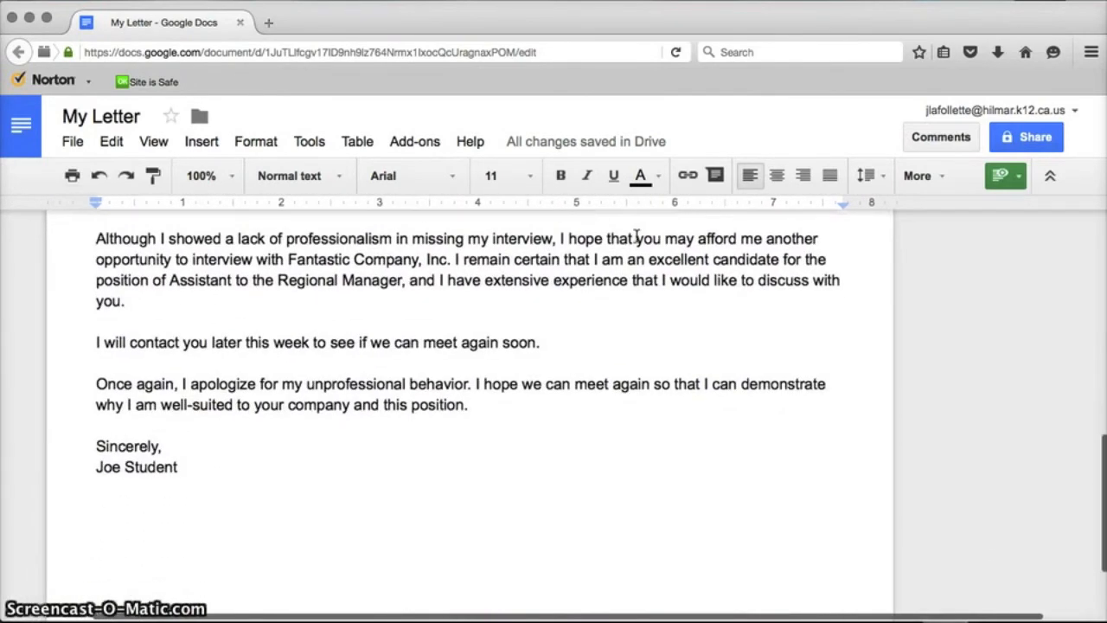
pyautogui.scroll(-1, 637, 237)
pyautogui.click(183, 398)
pyautogui.press('Return')
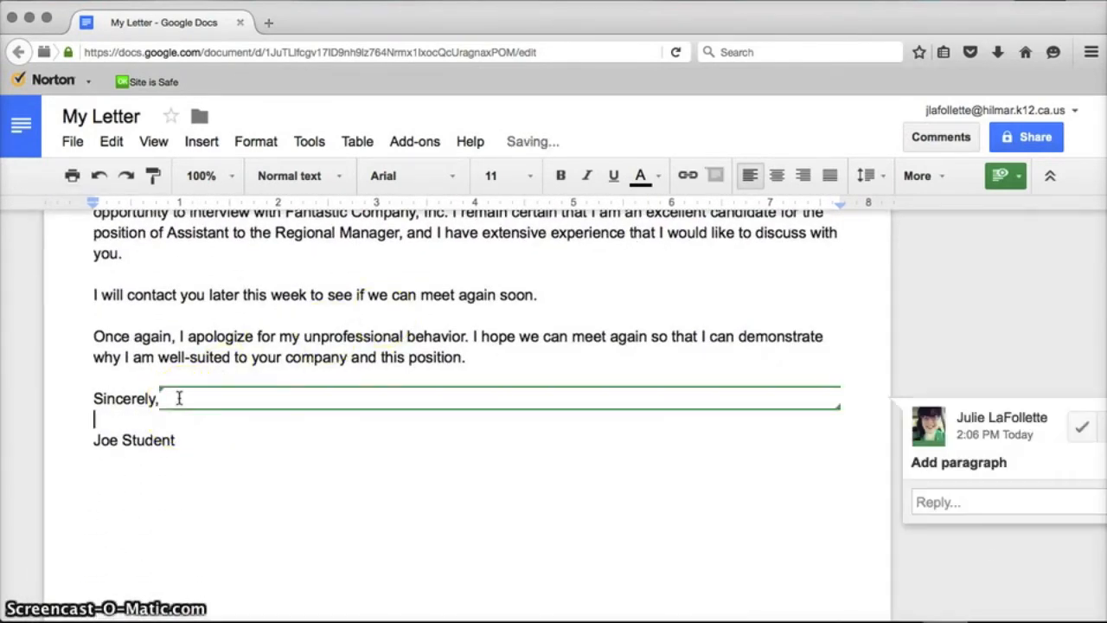
pyautogui.press('Return')
pyautogui.press('Return')
pyautogui.press('Return')
pyautogui.press('BackSpace')
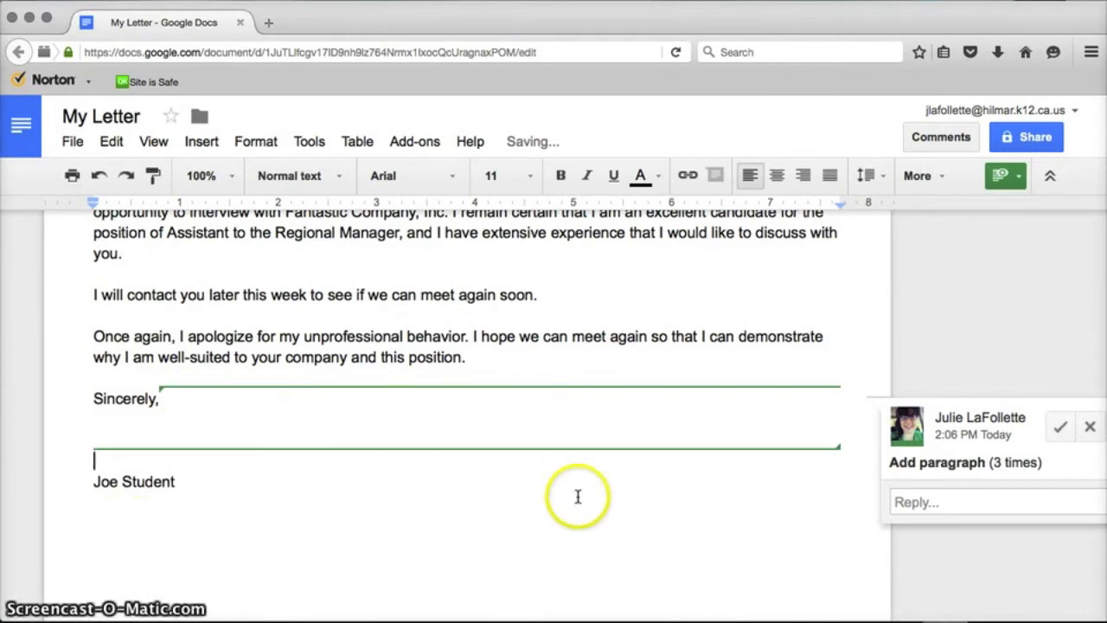
# Accept the suggestion that adds paragraphs below "Sincerely,".
pyautogui.click(1060, 428)
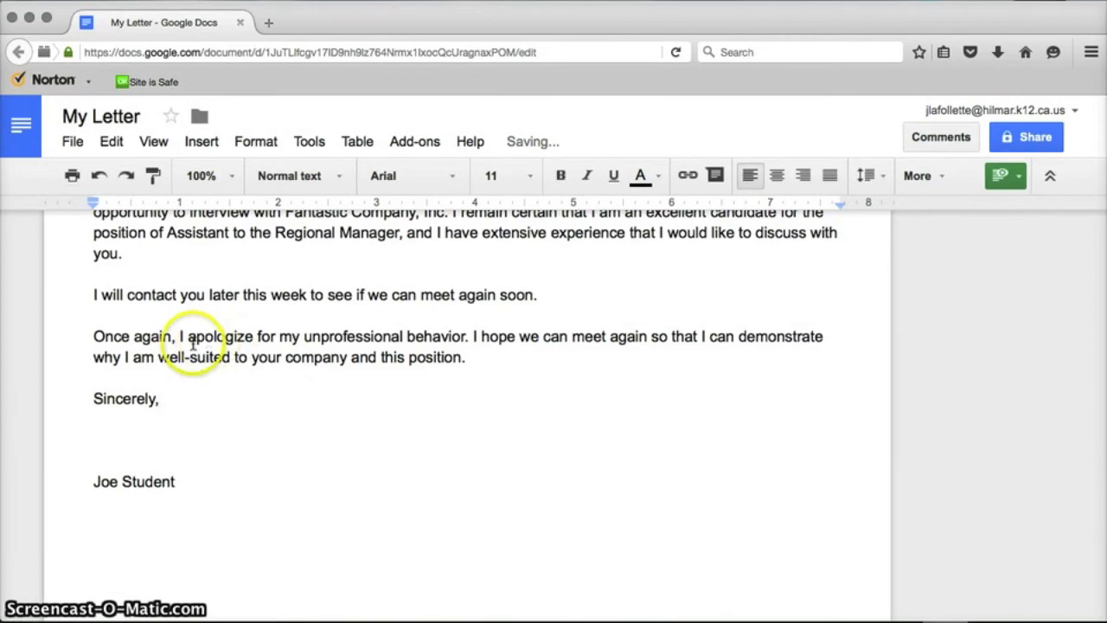
pyautogui.scroll(-2, 268, 525)
pyautogui.scroll(3, 268, 524)
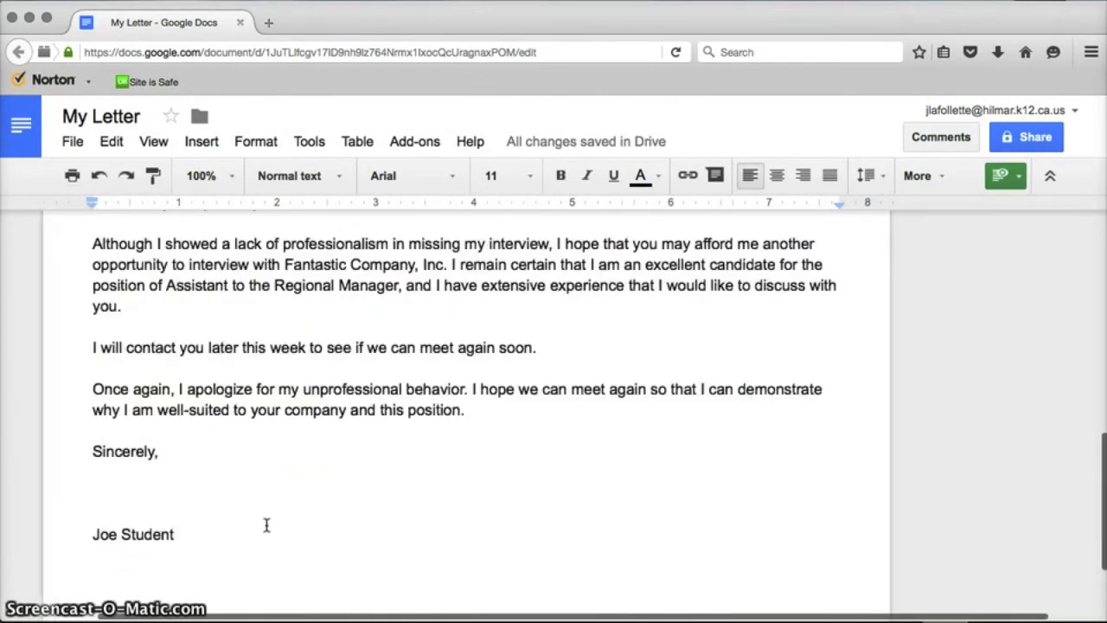
# Review the remaining suggestions at the start of the letter.
pyautogui.scroll(10, 267, 525)
pyautogui.click(257, 511)
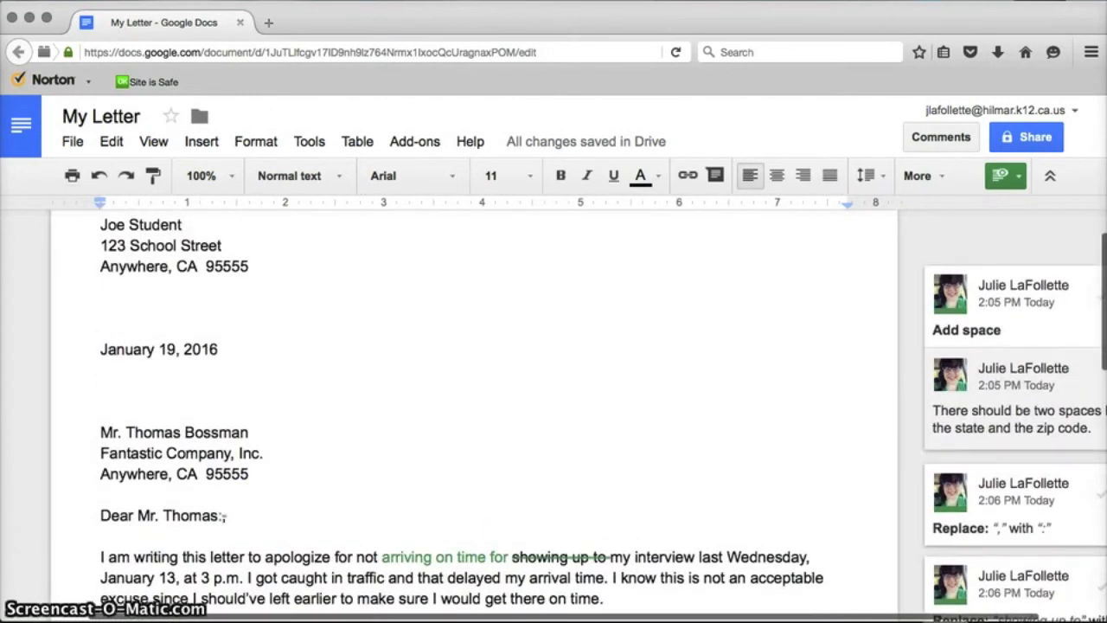
pyautogui.click(301, 519)
pyautogui.scroll(2, 301, 519)
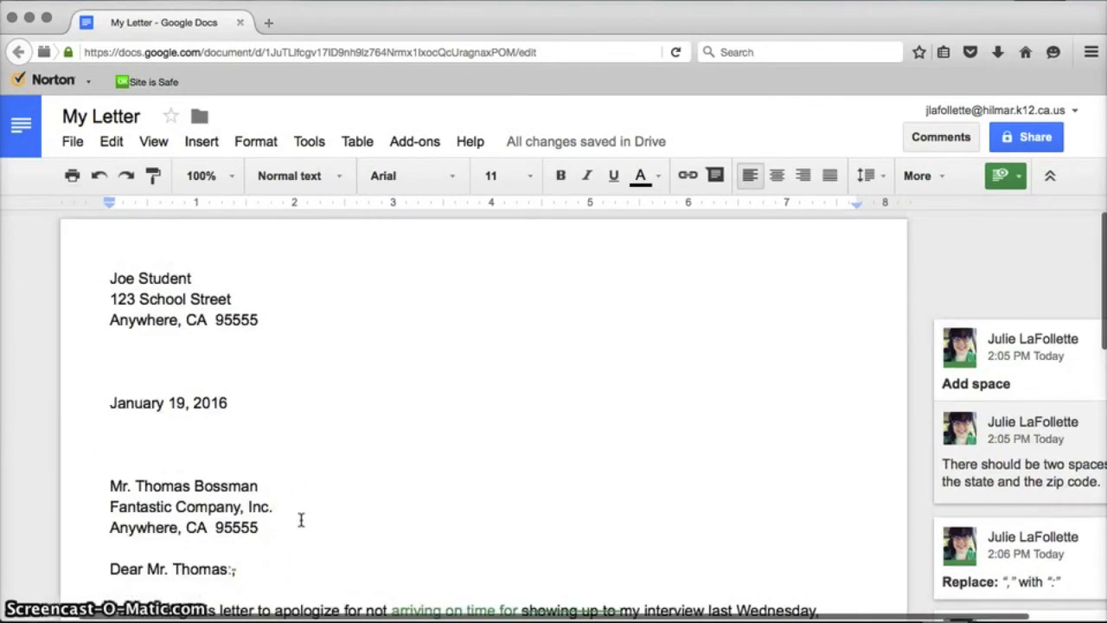